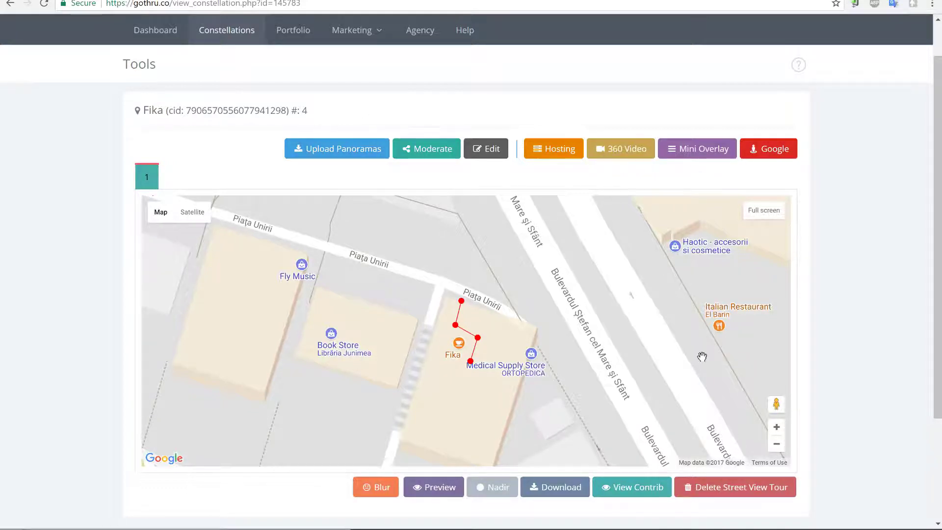
# Open Fika's Google Maps contributions, showing four 360 photos with 70, 99, 58 and 47 views.
pyautogui.moveTo(346, 111); pyautogui.dragTo(189, 112)
pyautogui.click(192, 111)
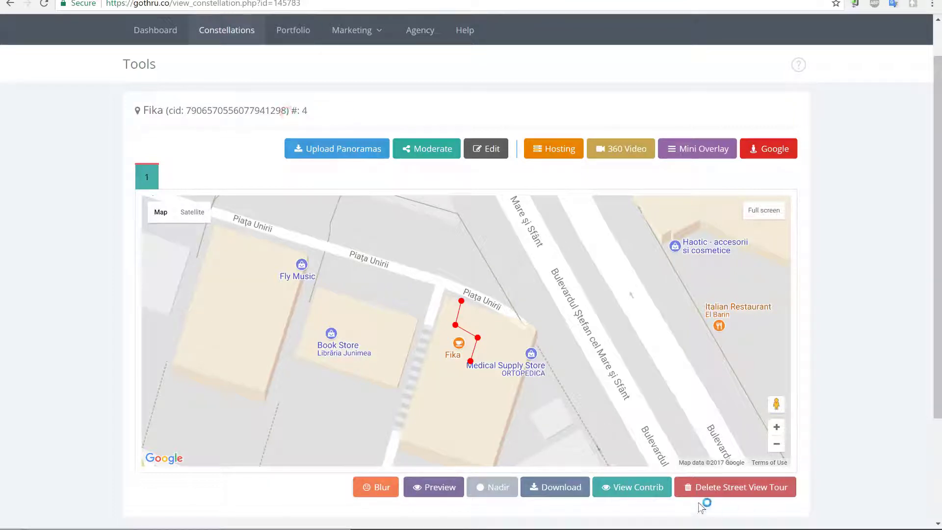
pyautogui.click(623, 487)
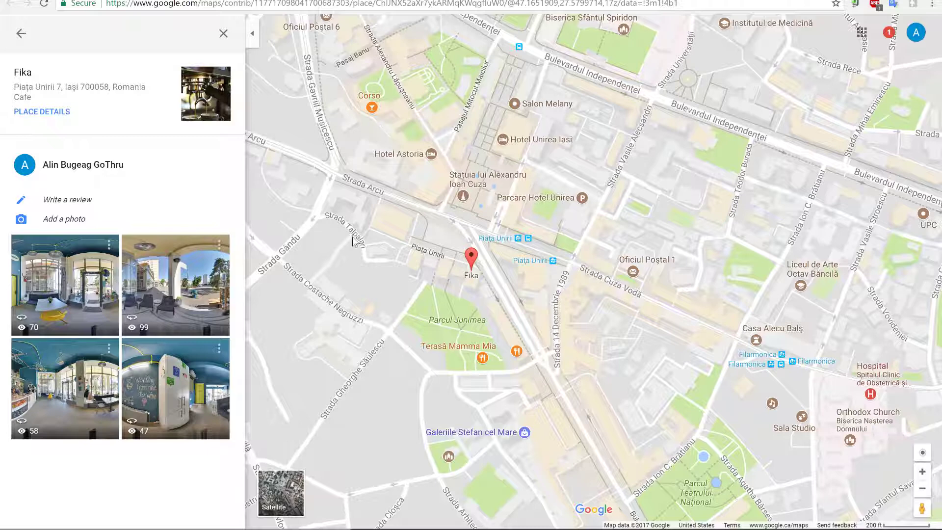
pyautogui.hotkey('ctrl', 'w')
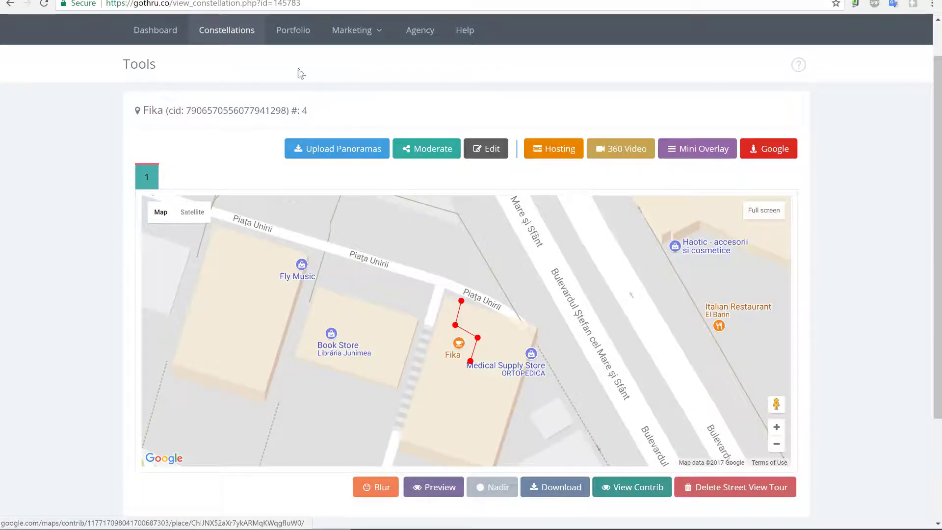
pyautogui.click(638, 487)
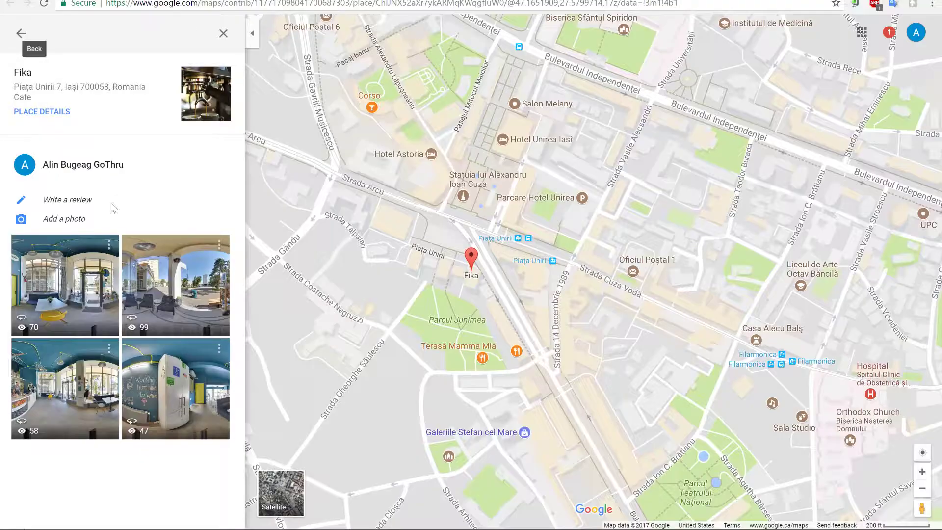
# Drag Fika1 from the file manager into Fika's Add a photo drop zone and finish the upload.
pyautogui.click(69, 218)
pyautogui.hotkey('alt', 'Tab')
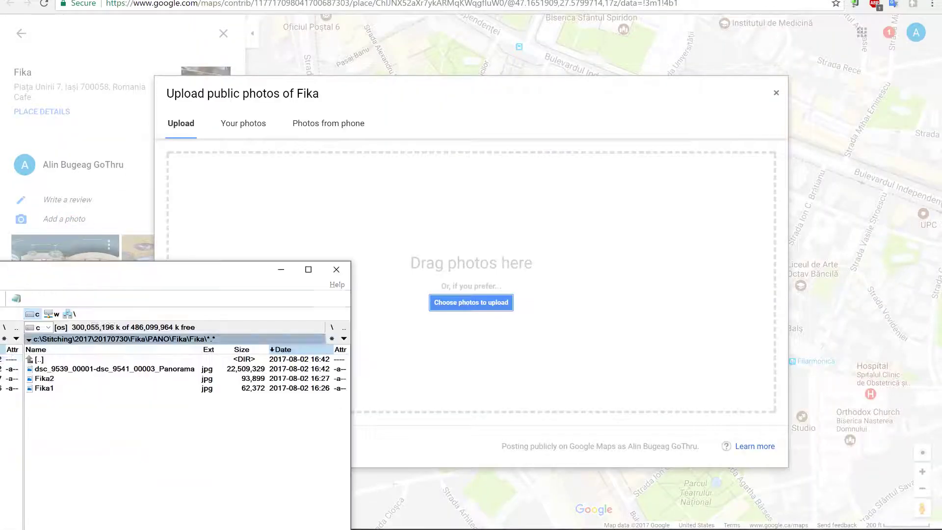
pyautogui.click(49, 388)
pyautogui.moveTo(51, 390); pyautogui.dragTo(489, 269)
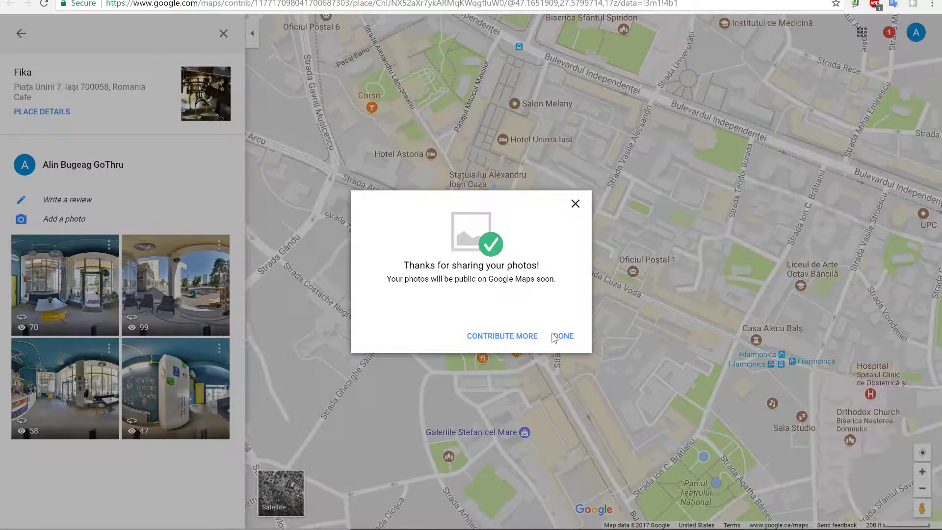
pyautogui.click(556, 339)
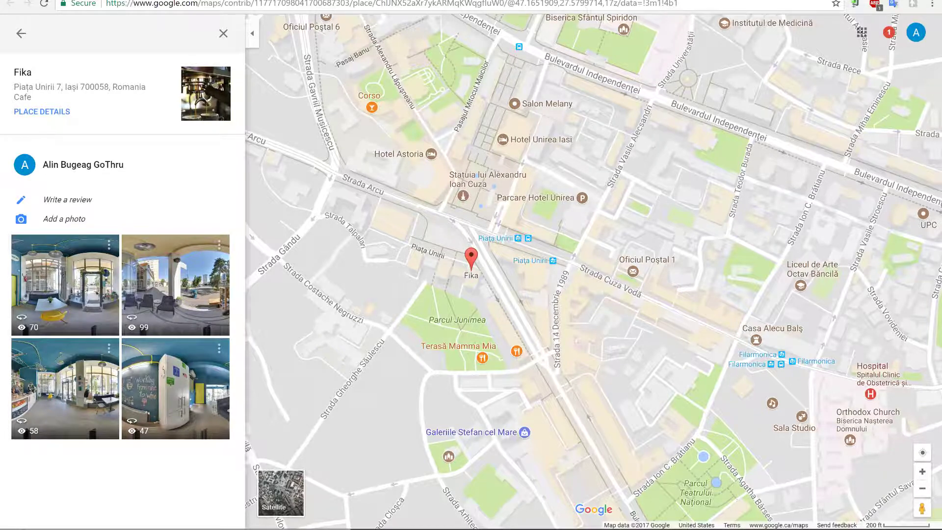
pyautogui.hotkey('alt', 'Tab')
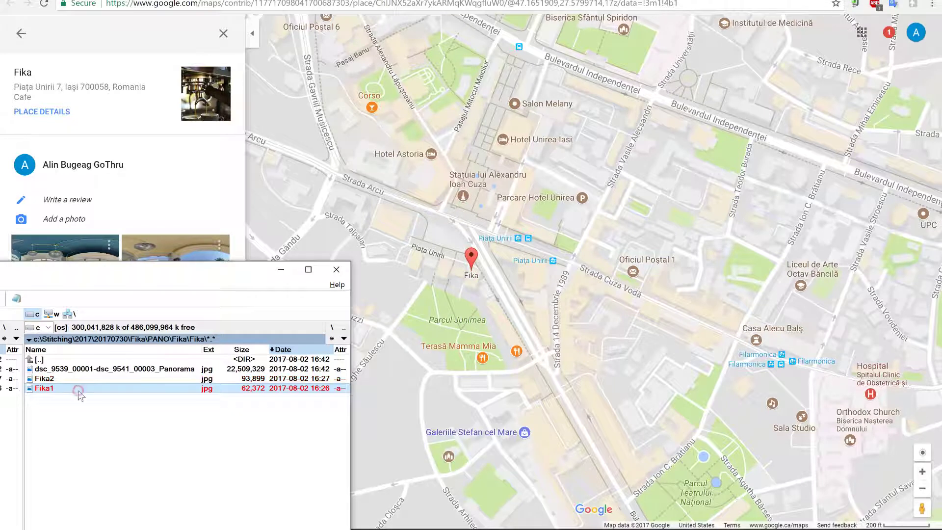
# Upload dsc_9539_00001-dsc_9541_00003_Panorama to Fika and dismiss the thanks-for-sharing message.
pyautogui.click(67, 370)
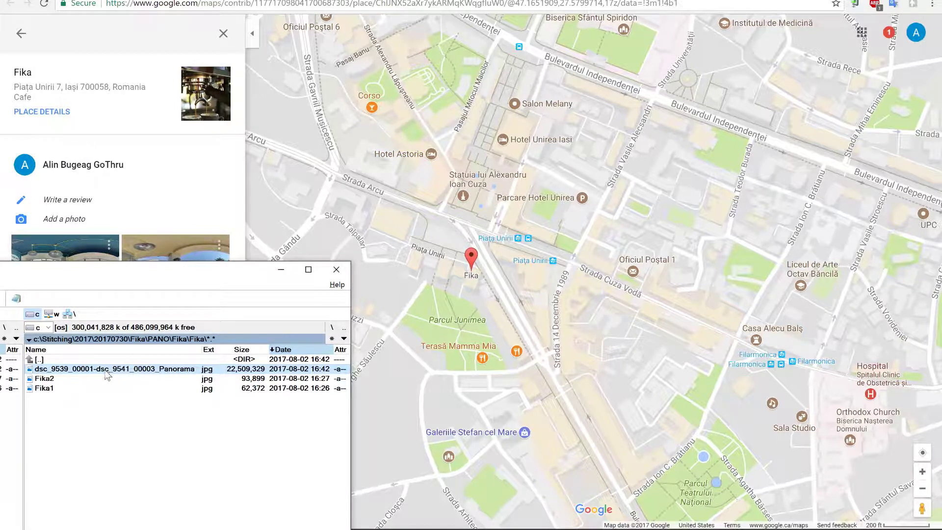
pyautogui.click(83, 223)
pyautogui.hotkey('alt', 'Tab')
pyautogui.click(145, 369)
pyautogui.moveTo(138, 371); pyautogui.dragTo(489, 275)
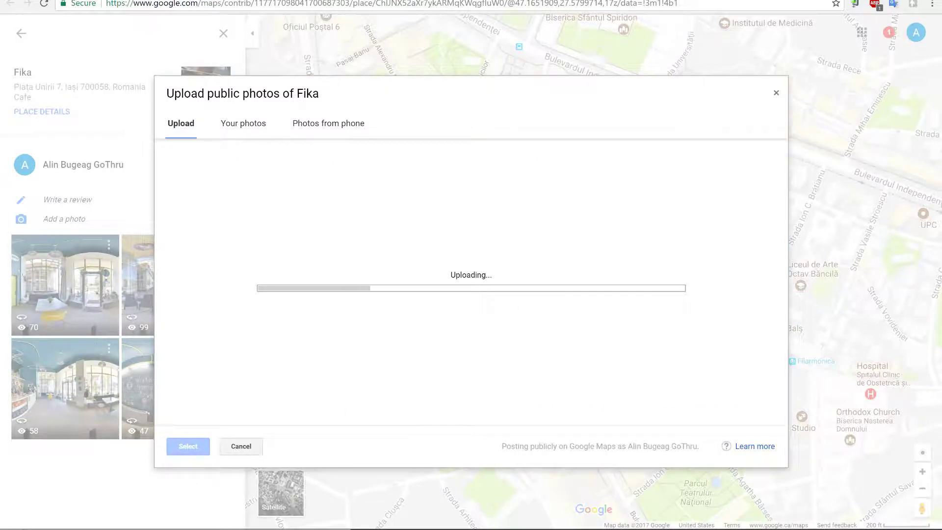
pyautogui.hotkey('alt', 'Tab')
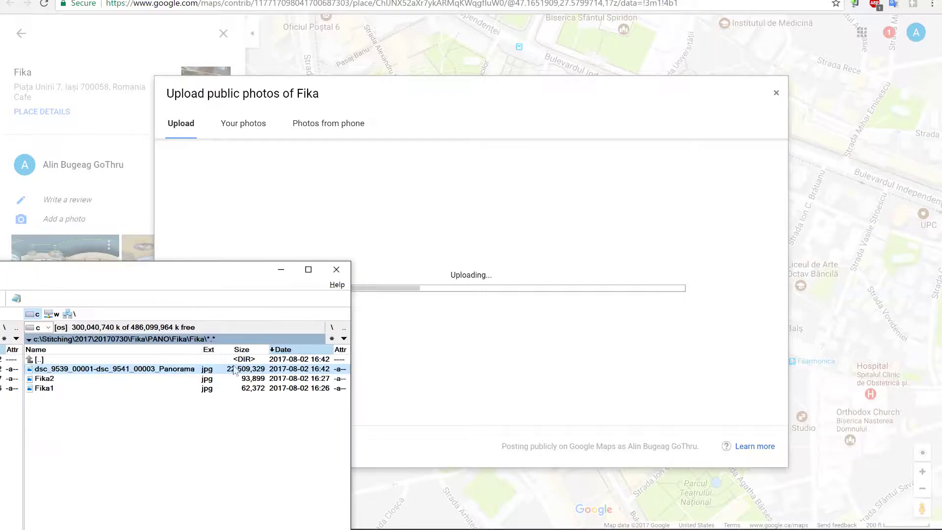
pyautogui.click(403, 75)
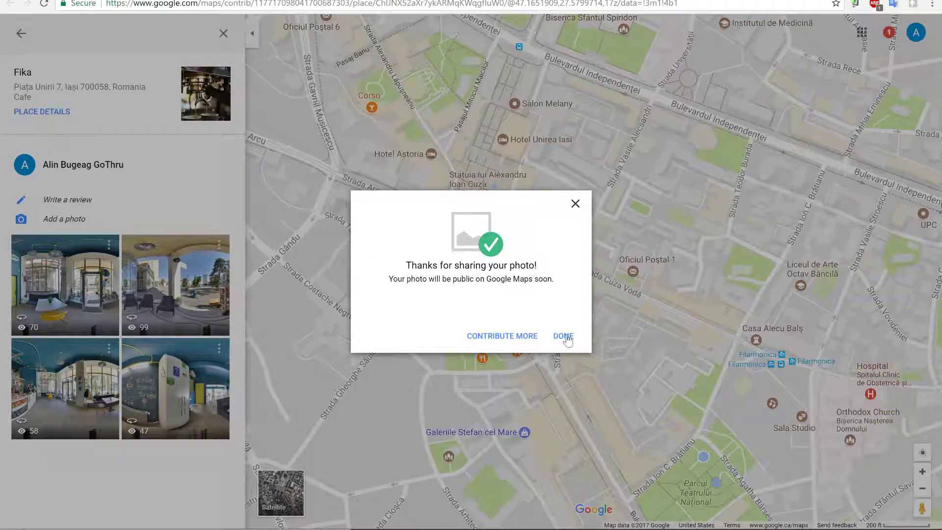
pyautogui.click(564, 338)
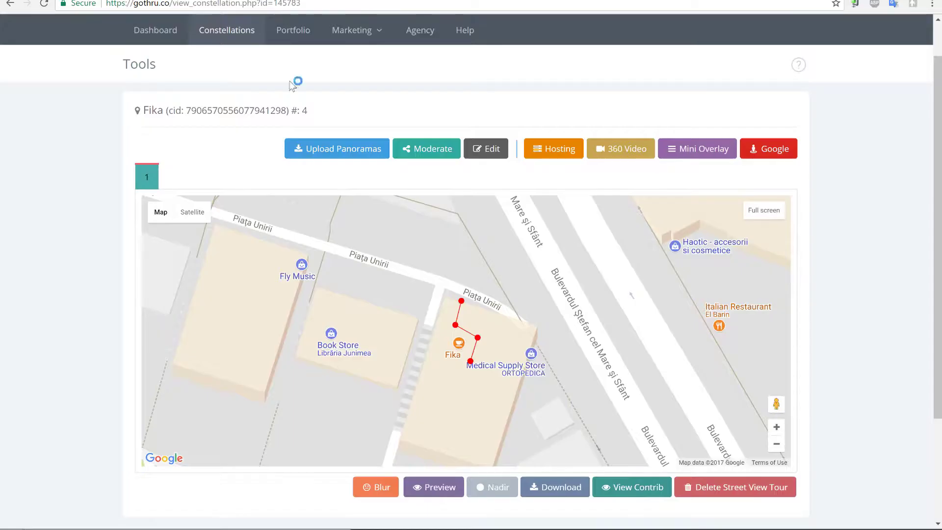
# Browse GoThru's list of constellation tours.
pyautogui.click(241, 30)
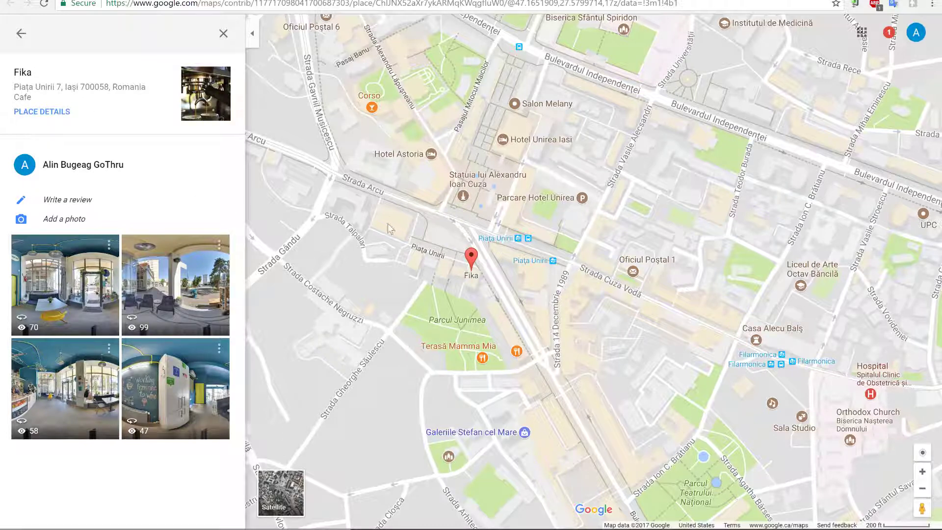
# Reload Fika's contributions and scroll to the three new 1-view photos above the older 360 photos.
pyautogui.click(47, 5)
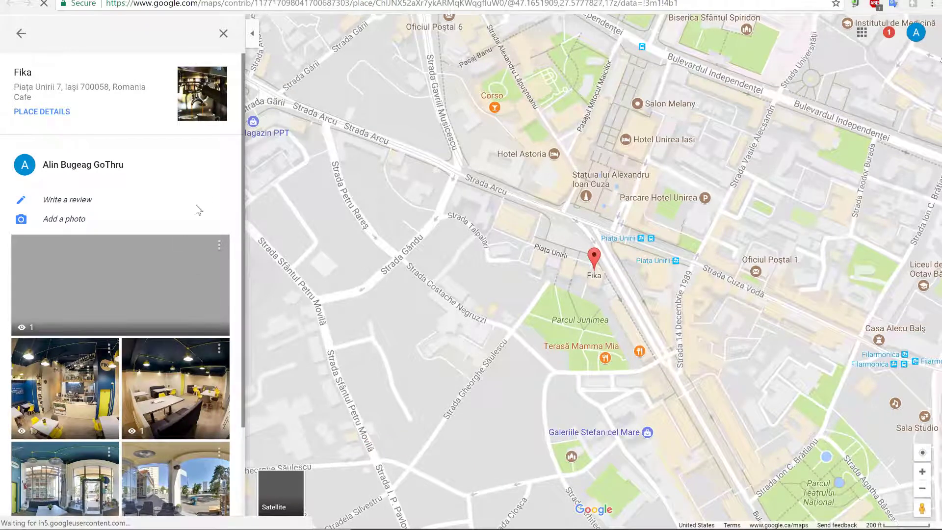
pyautogui.moveTo(243, 185); pyautogui.dragTo(237, 288)
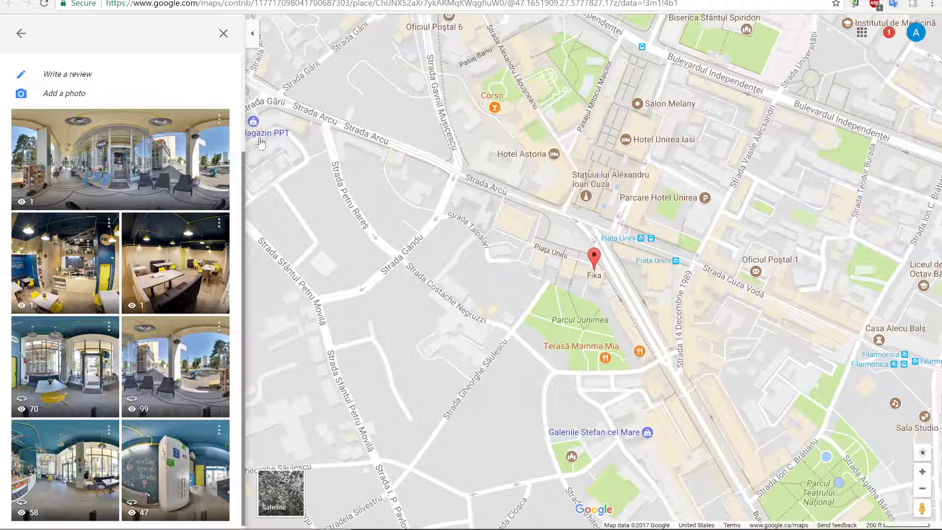
pyautogui.scroll(-1, 240, 170)
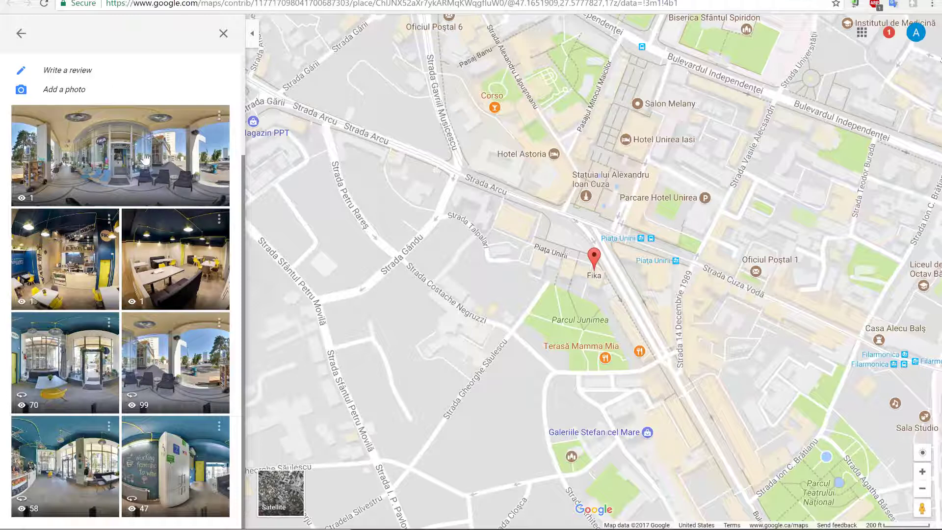
# Delete the duplicate wide panorama photo at the top of Fika's contributions.
pyautogui.click(219, 125)
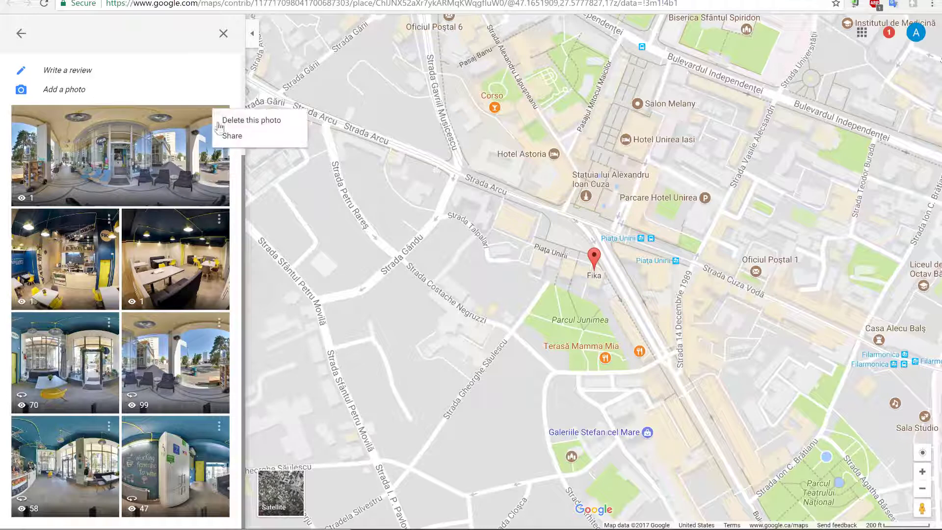
pyautogui.click(262, 121)
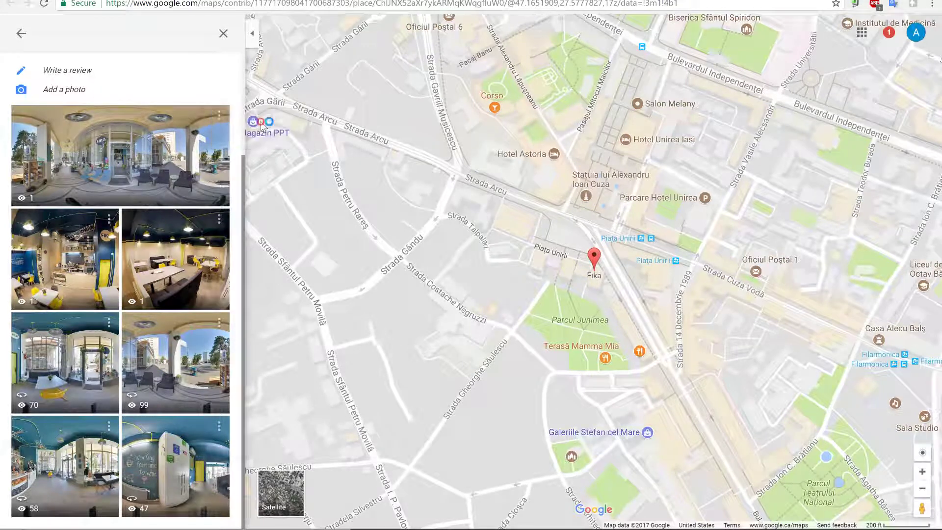
pyautogui.click(530, 307)
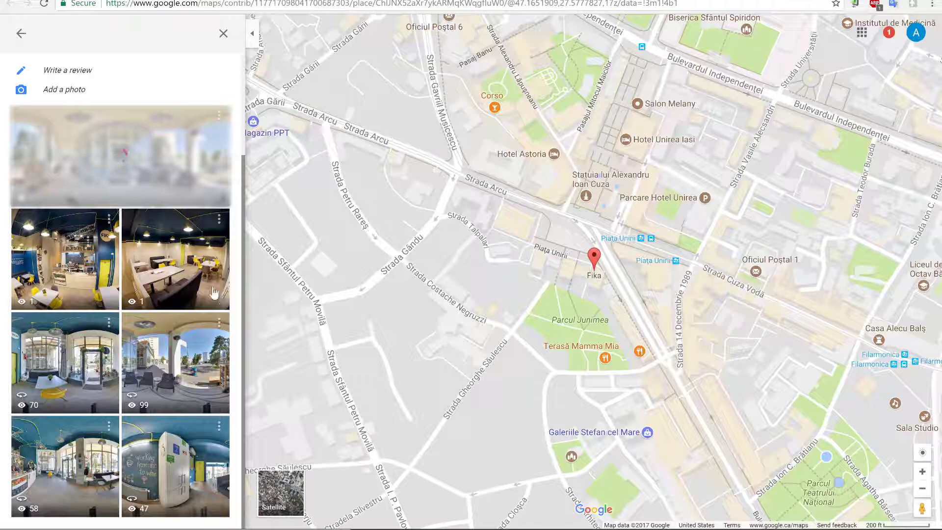
# Delete the interior photo of the tables from Fika's contributions.
pyautogui.scroll(1, 222, 231)
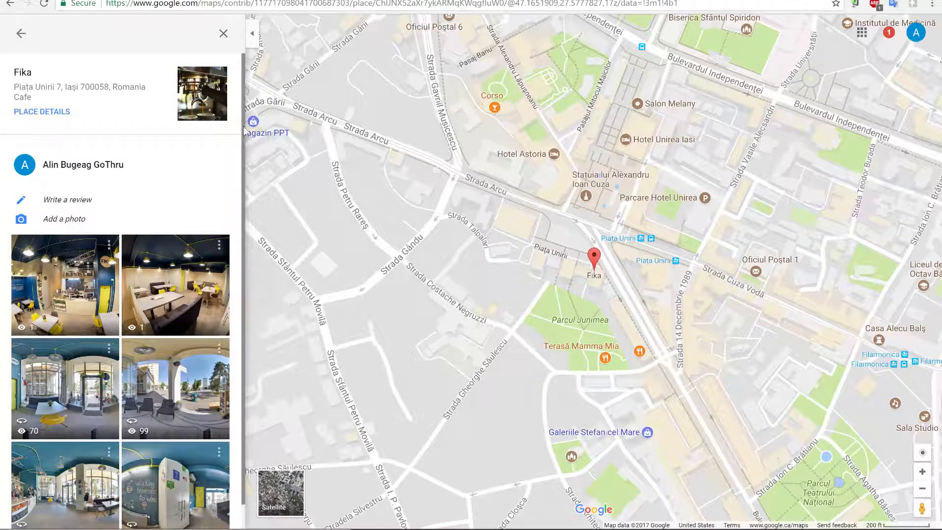
pyautogui.scroll(-1, 241, 123)
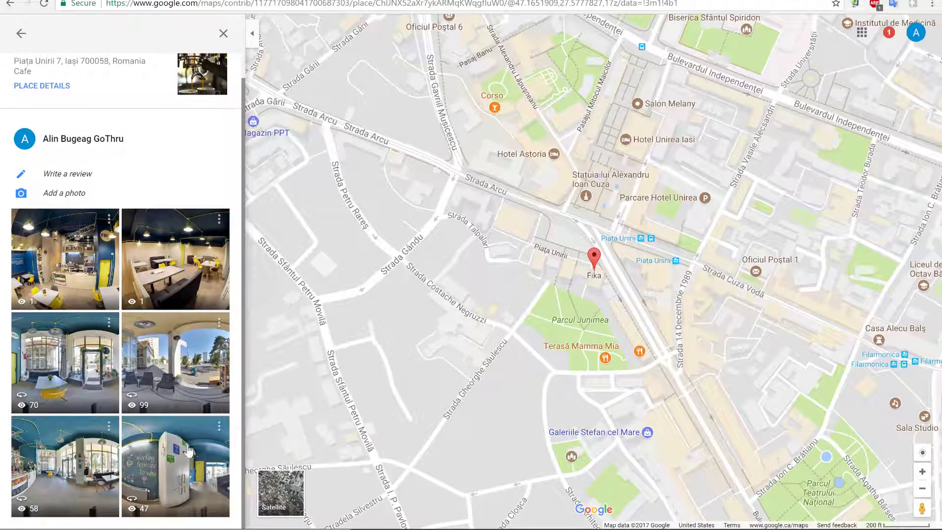
pyautogui.click(219, 219)
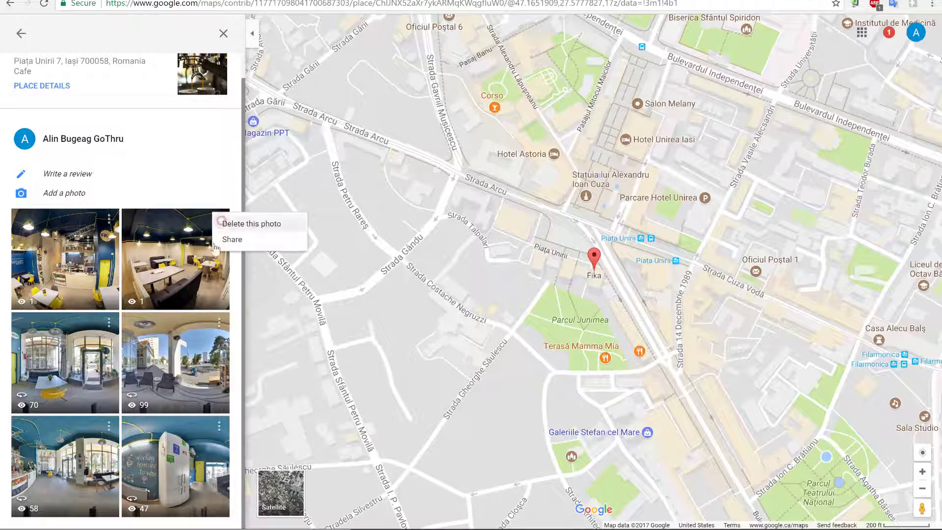
pyautogui.click(258, 224)
pyautogui.click(517, 303)
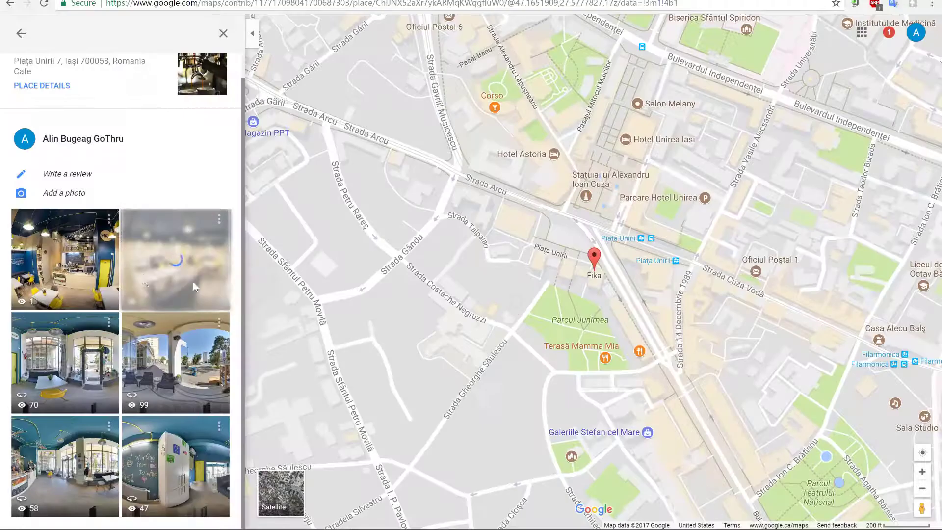